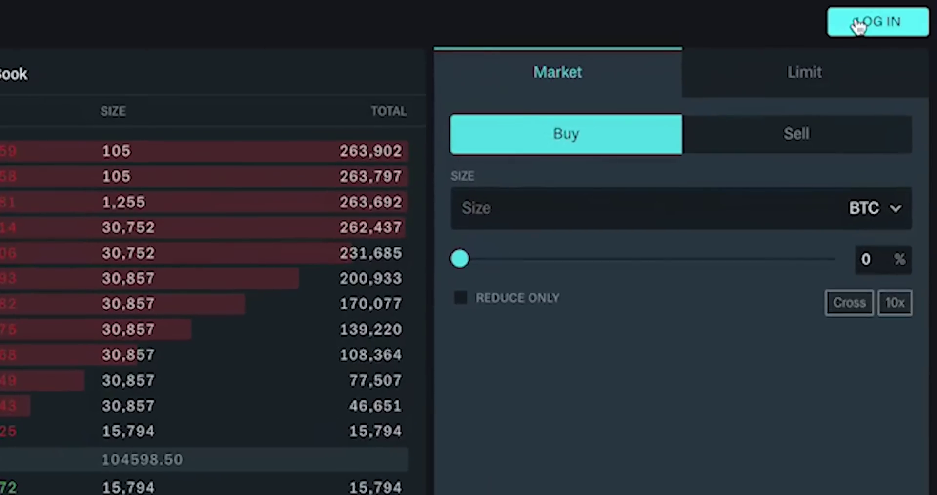
Step: View the login options on the trading page and go to the Synquote home page
click(859, 24)
click(539, 200)
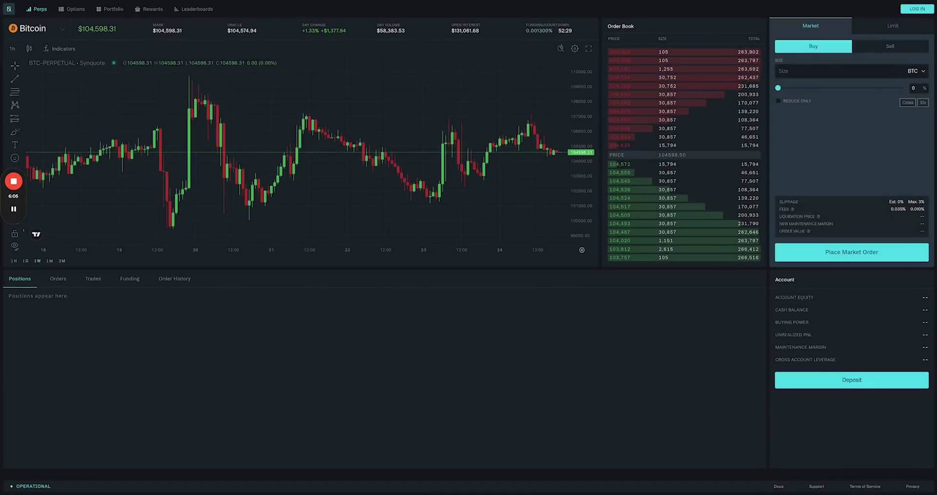
click(9, 9)
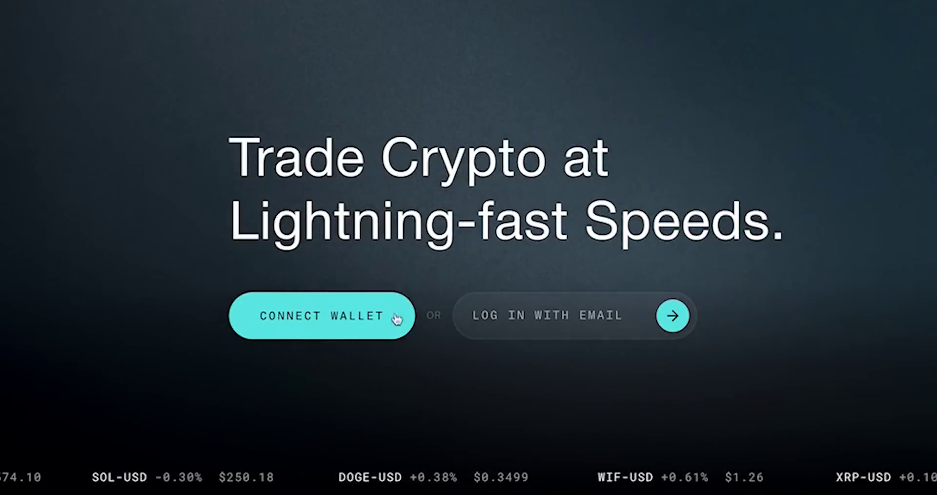
Step: Try to connect a MetaMask wallet from the home page and cancel the connection request
click(359, 328)
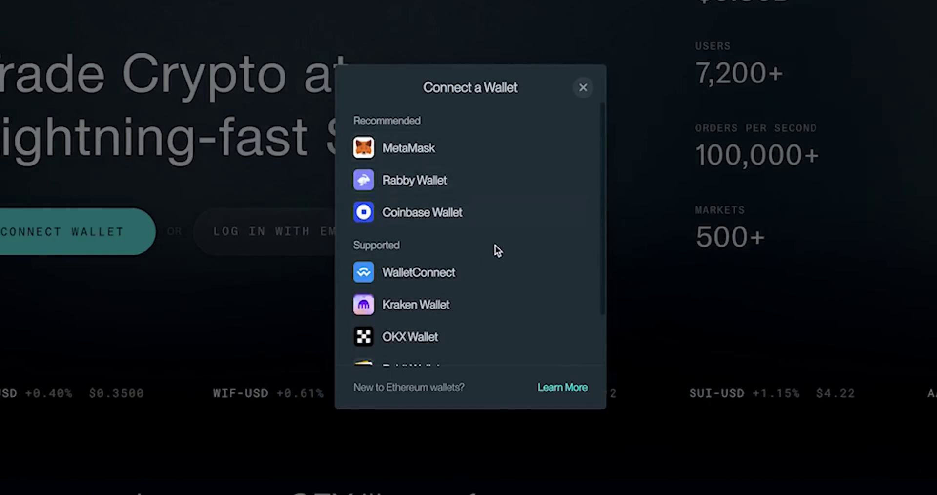
scroll(498, 239, down, 2)
click(364, 88)
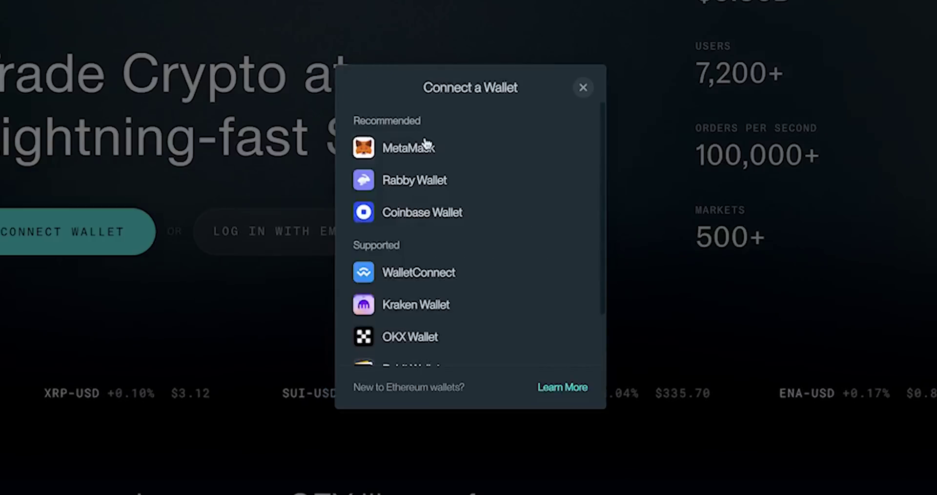
click(409, 148)
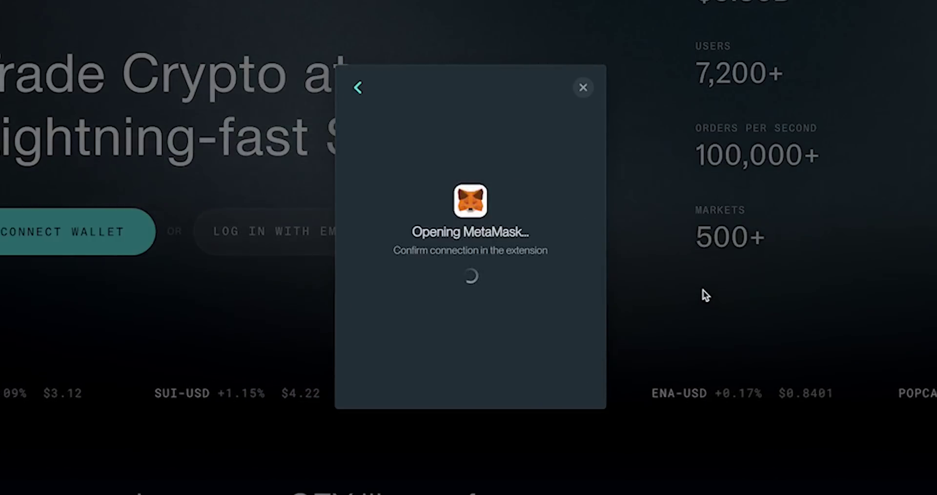
click(584, 88)
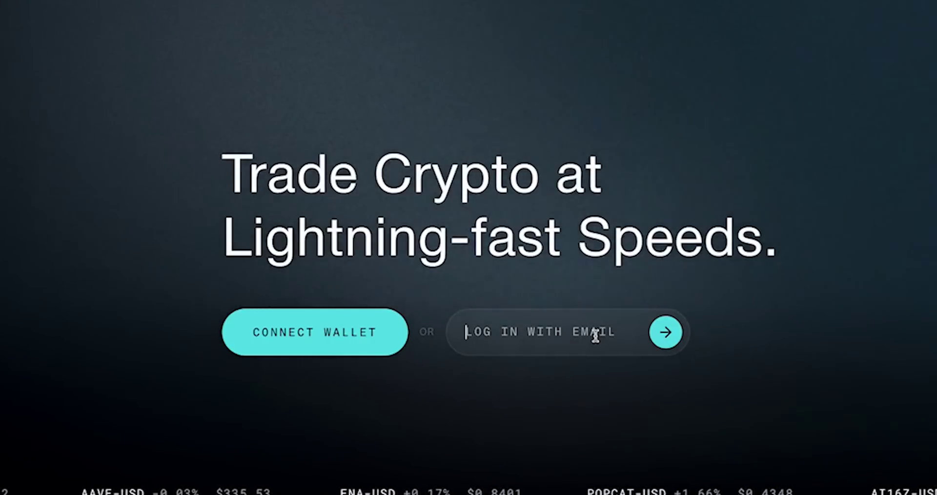
Step: Try to log in by email from the home page with the account's email address and dismiss the confirmation code request
text(con)
key(ctrl+v)
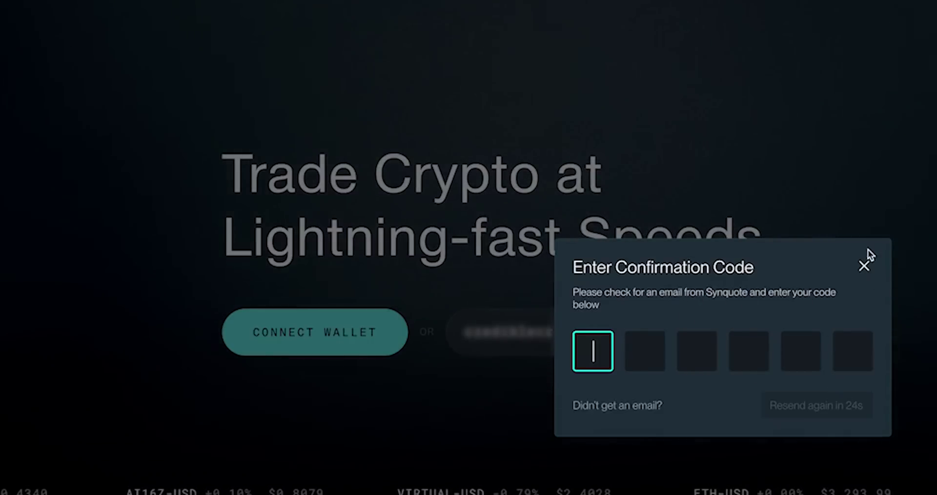
click(865, 266)
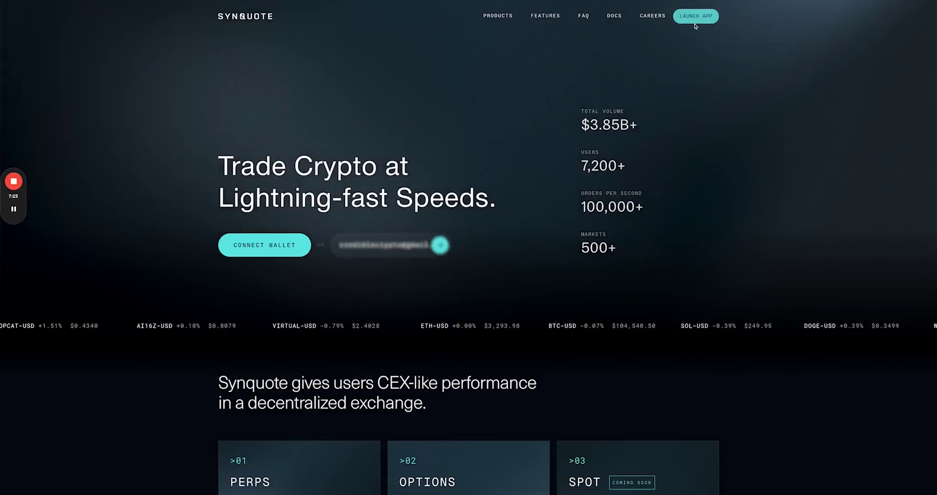
Step: Launch the trading app from the home page and log in to the account
click(695, 19)
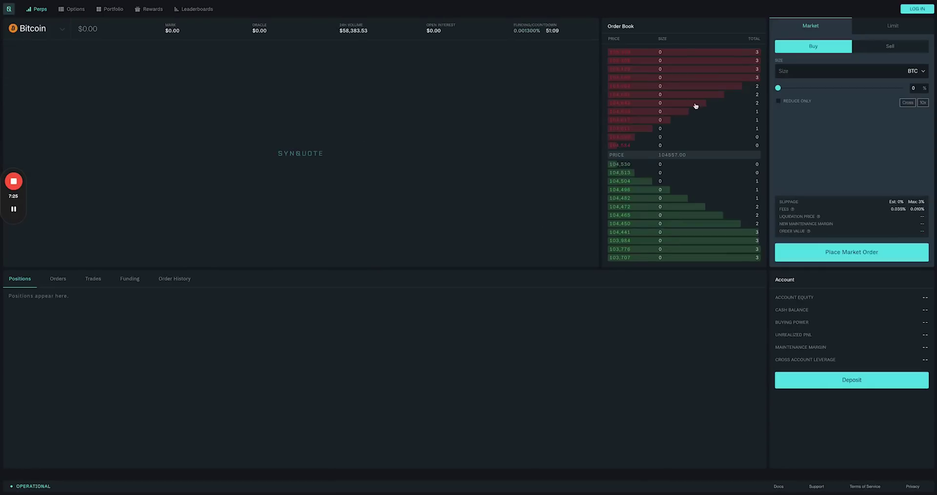
click(917, 9)
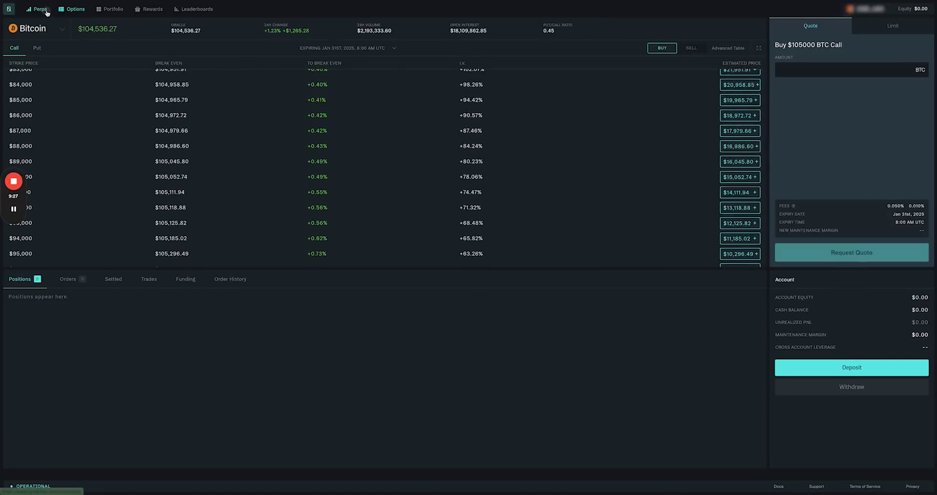
Step: View the perpetuals trading page and the account's portfolio page
click(40, 10)
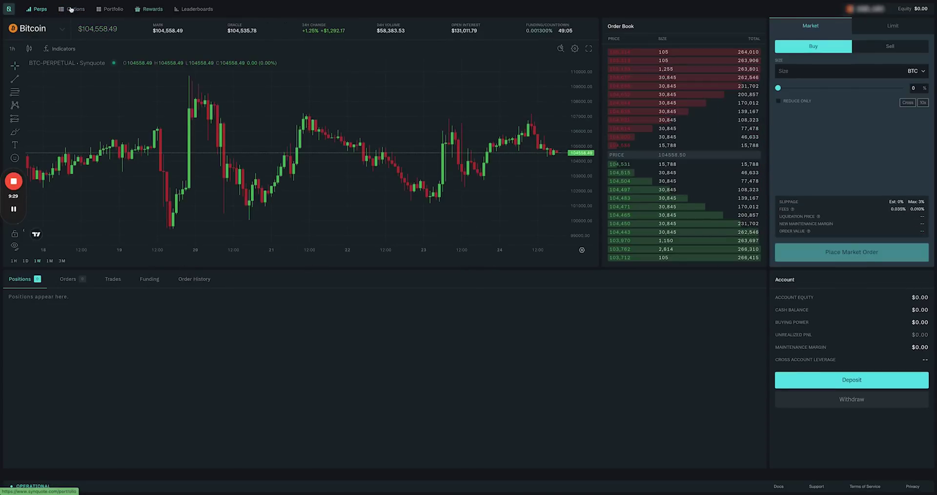
click(105, 11)
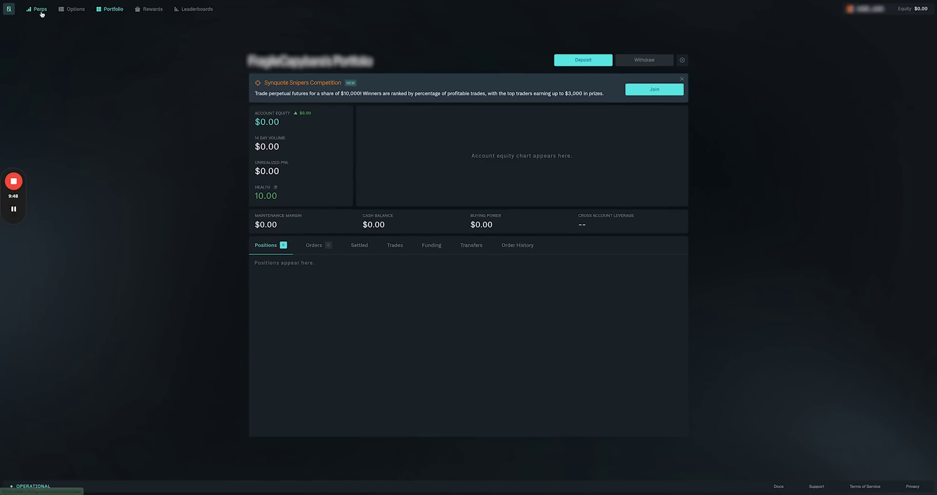
Step: Browse the available perpetual markets and switch the trading page from Bitcoin to Ethereum
click(41, 9)
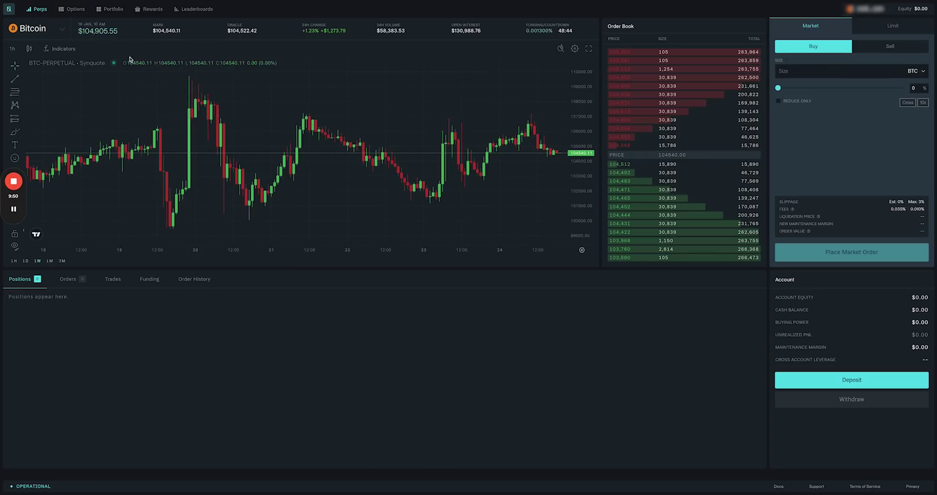
click(61, 30)
scroll(82, 137, down, 1)
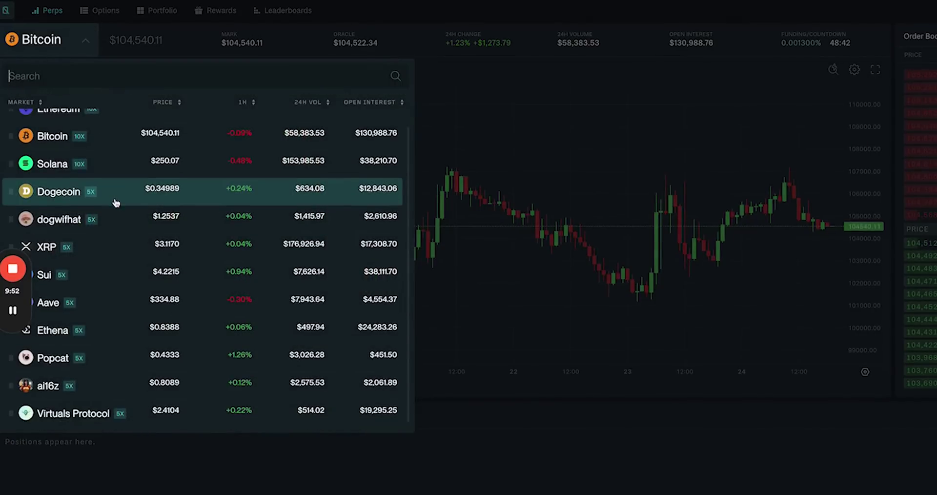
scroll(103, 210, up, 1)
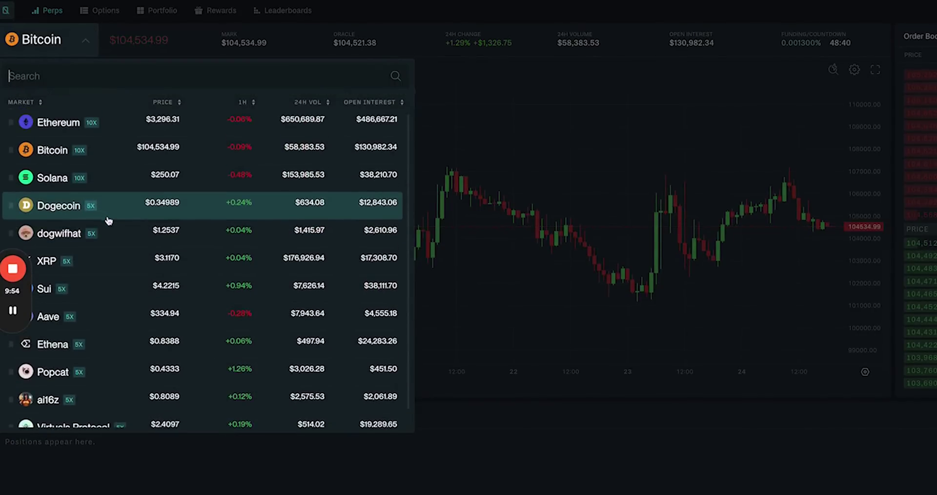
scroll(117, 222, down, 1)
scroll(116, 304, up, 1)
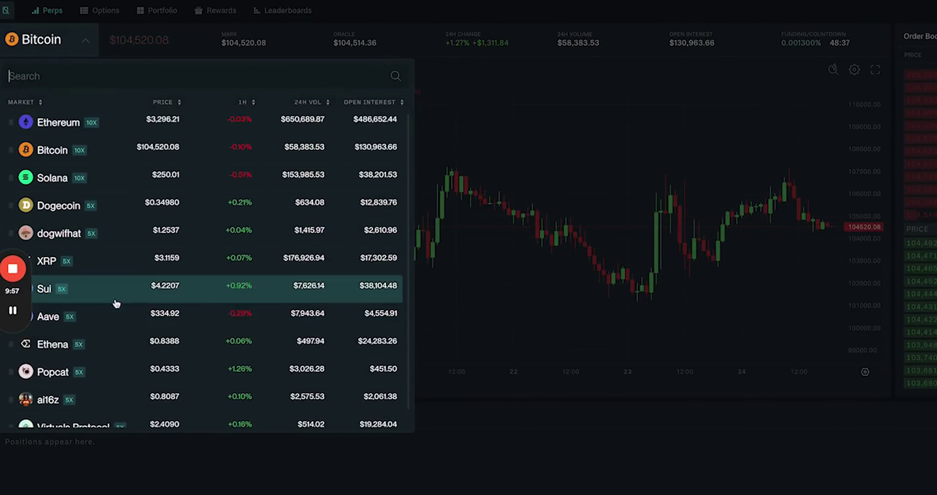
click(150, 118)
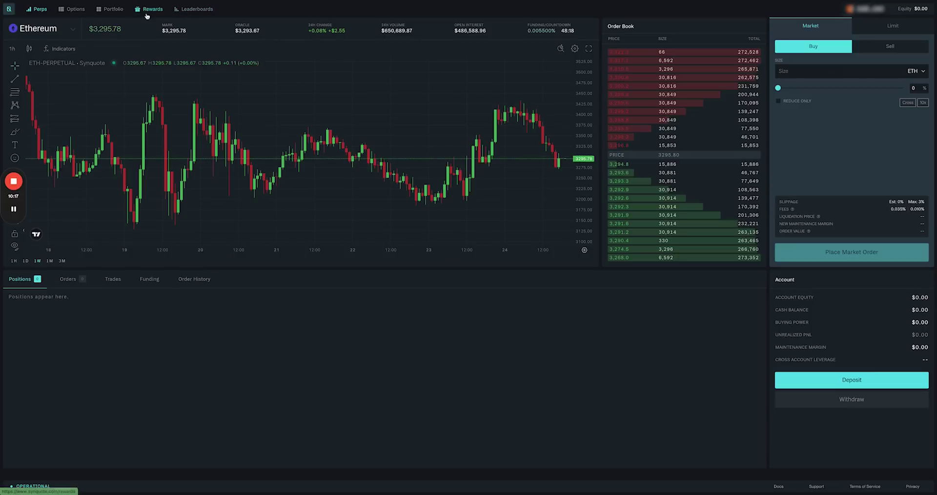
Step: Review the Rewards page and the Synquote Snipers, Weekly, Global and Legacy leaderboards
click(149, 10)
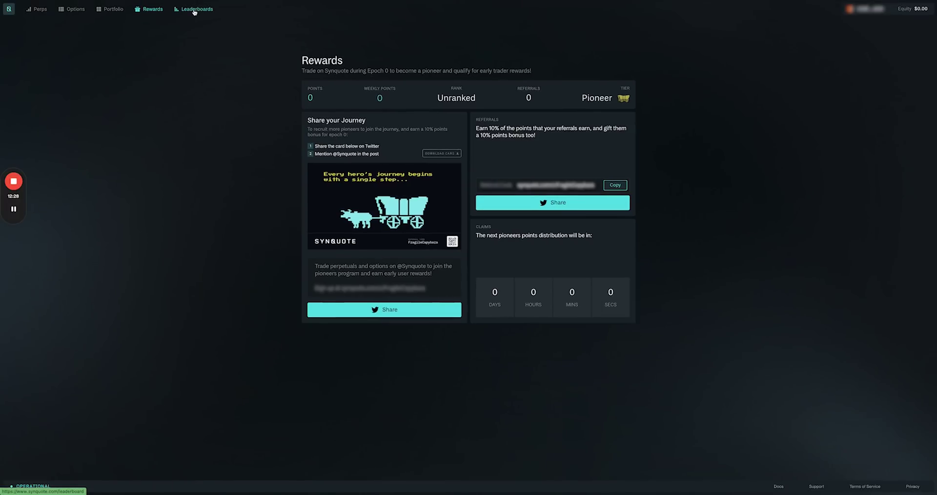
click(194, 10)
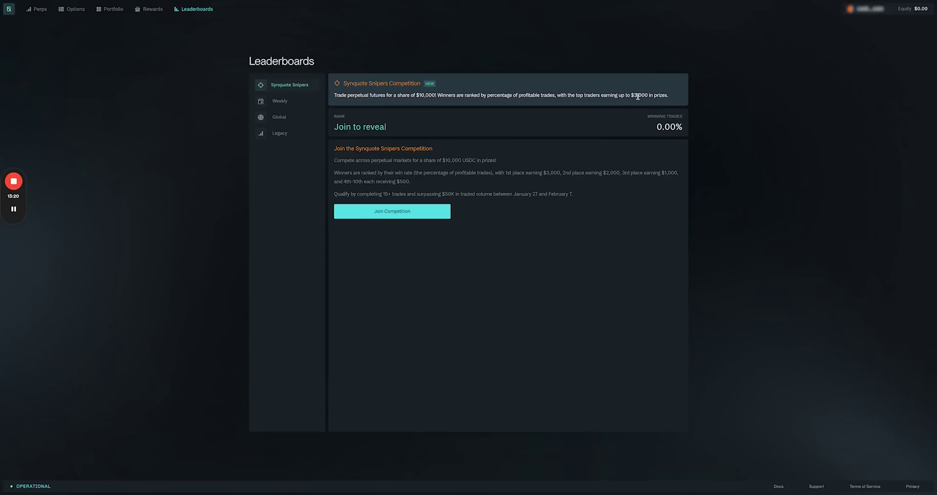
click(266, 101)
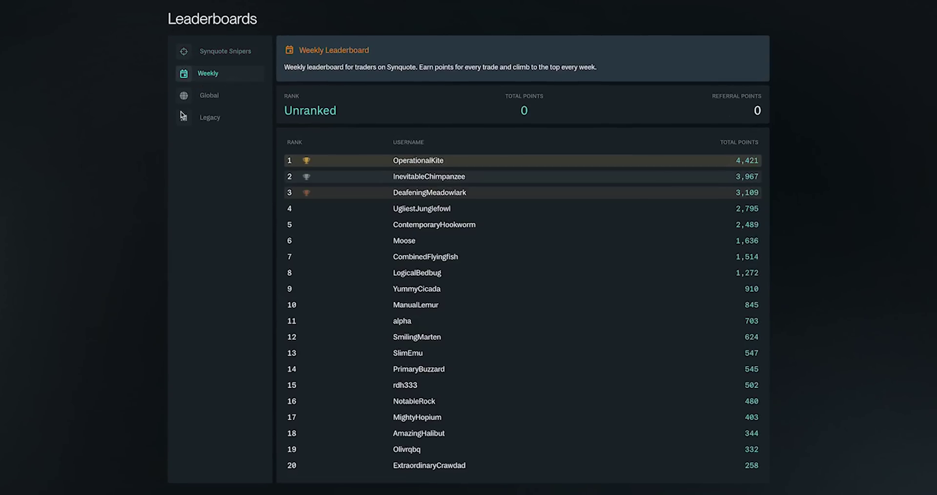
click(266, 98)
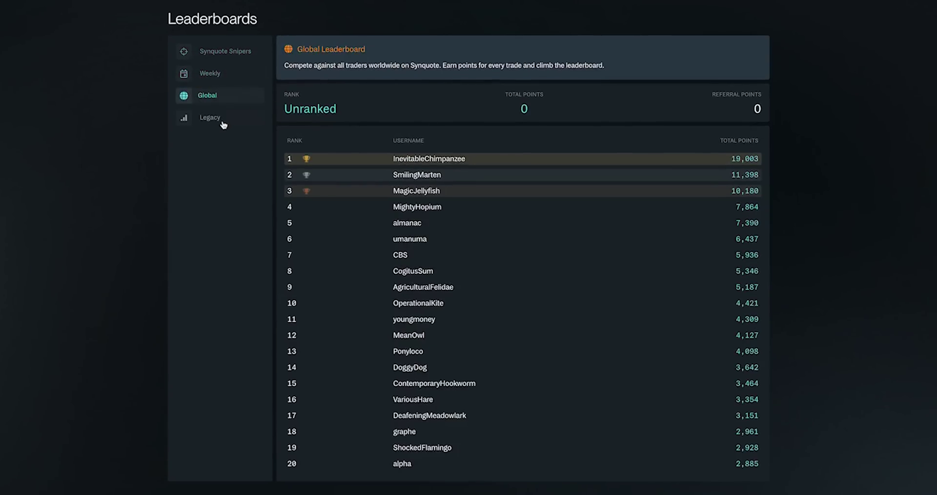
click(218, 119)
click(235, 77)
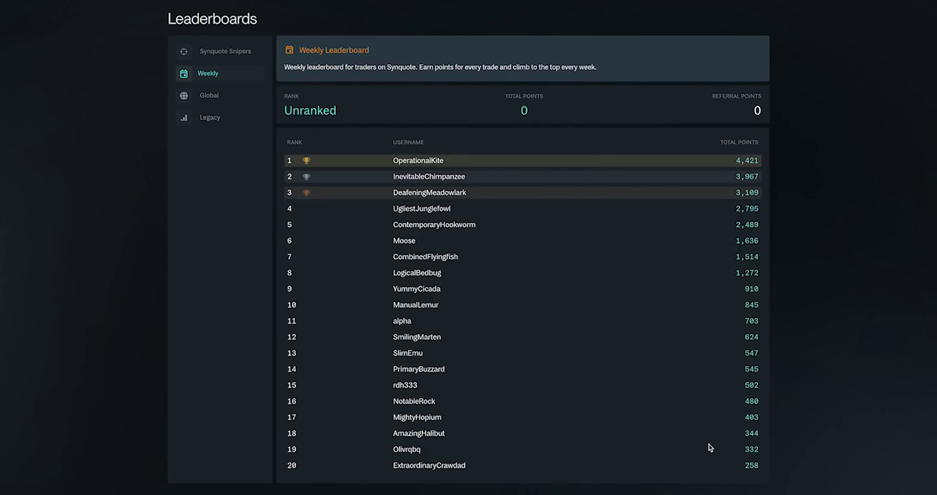
click(239, 98)
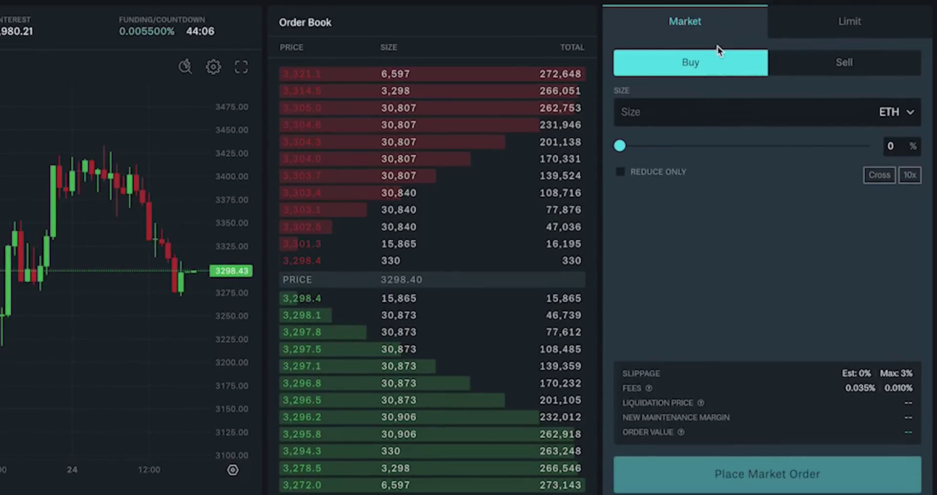
Step: Compare the Buy and Sell sides and the Limit and Market order types in the Ethereum order form
click(852, 62)
click(701, 61)
click(805, 19)
click(736, 28)
Step: Switch the perpetual market to XRP and set the market buy order's size to 1000 XRP
click(25, 30)
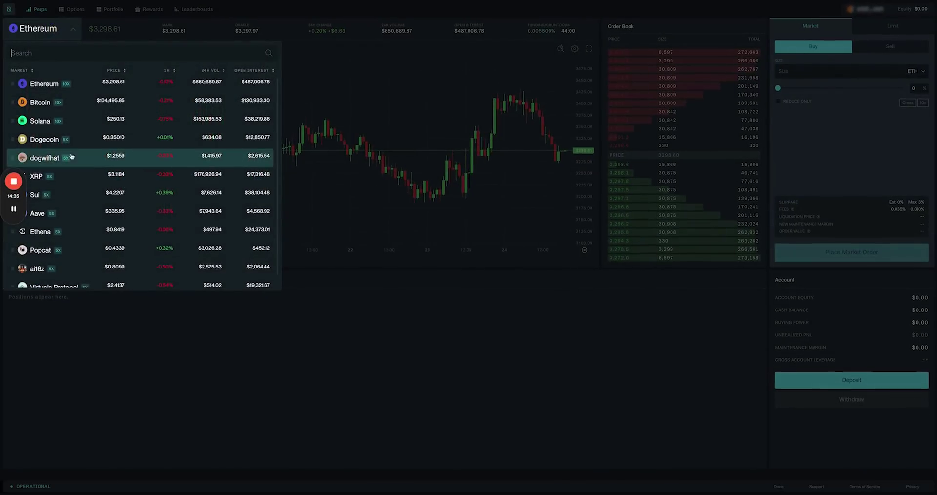
click(82, 176)
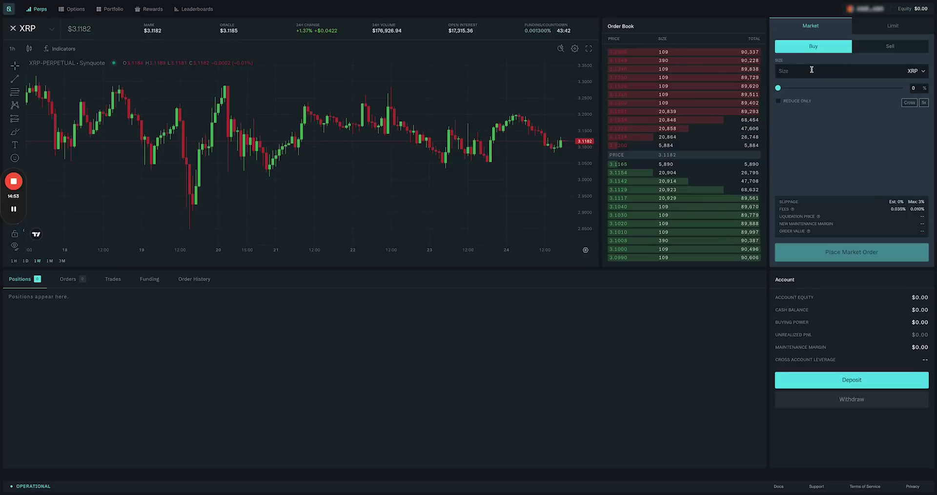
click(861, 71)
text(1000)
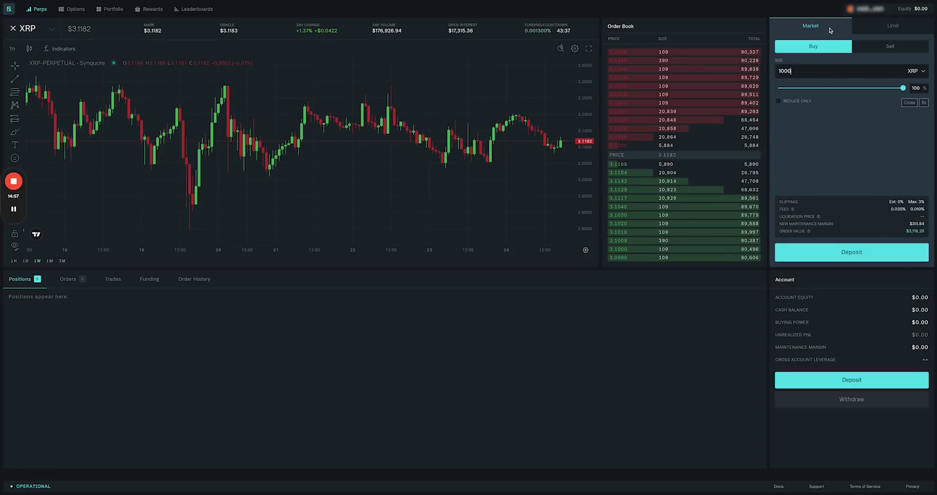
click(830, 30)
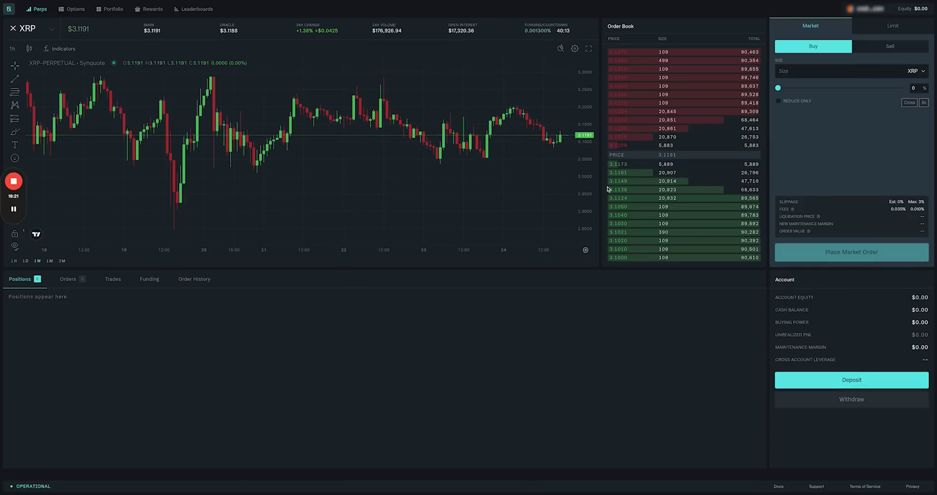
Step: Examine the deposit details for sending USDC on the Arbitrum network and return to the XRP chart
click(862, 378)
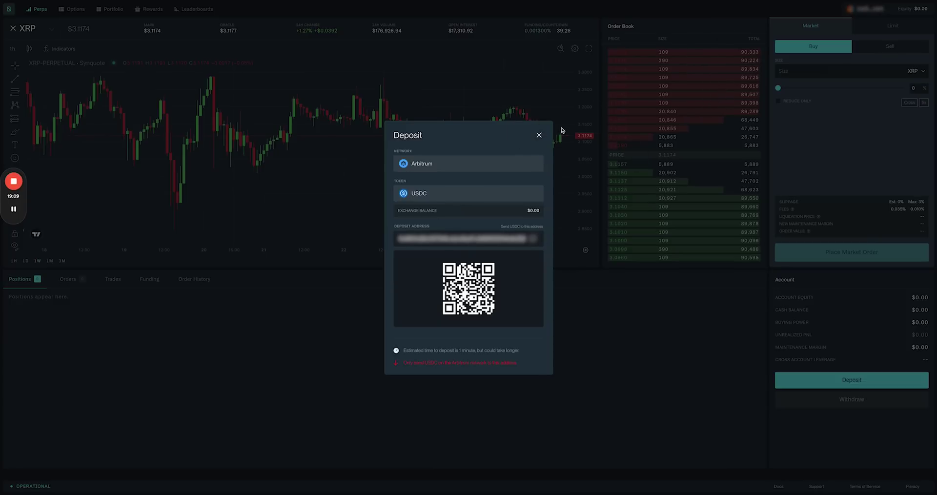
click(539, 135)
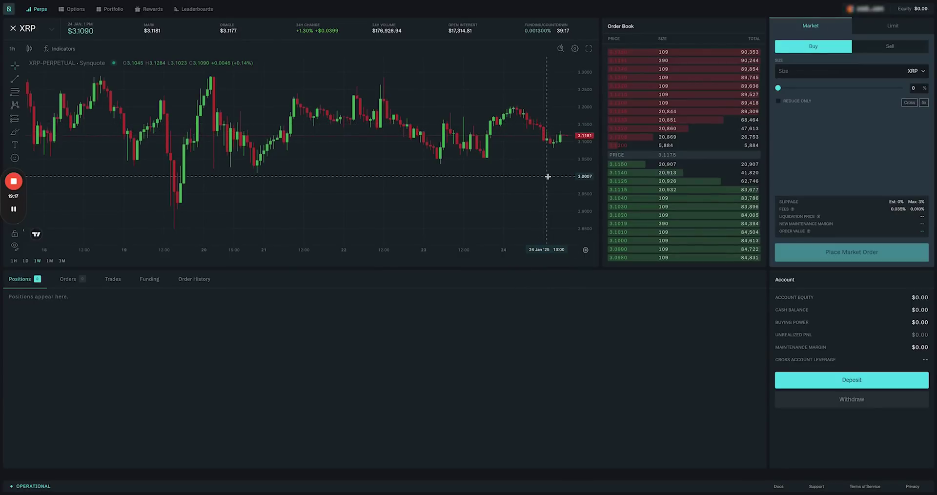
scroll(547, 176, up, 2)
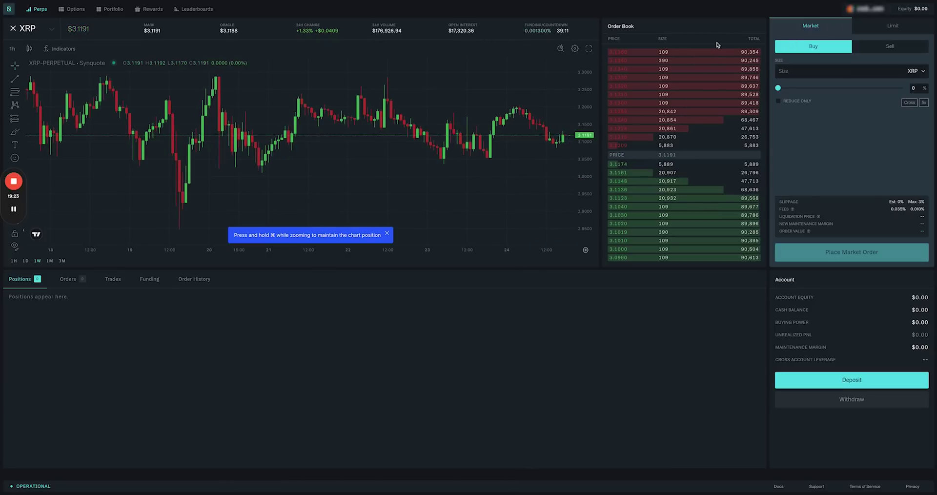
Step: Log out of the email account and log back in by connecting a wallet
click(860, 9)
click(909, 50)
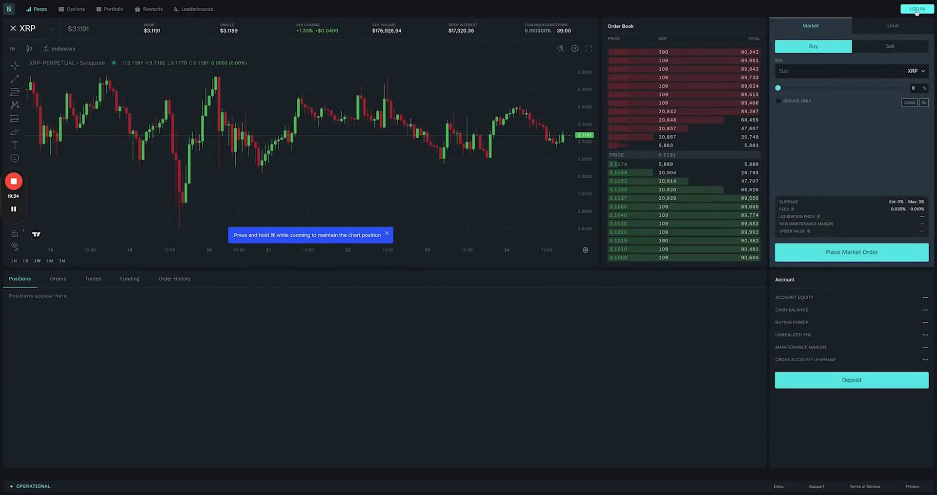
click(916, 11)
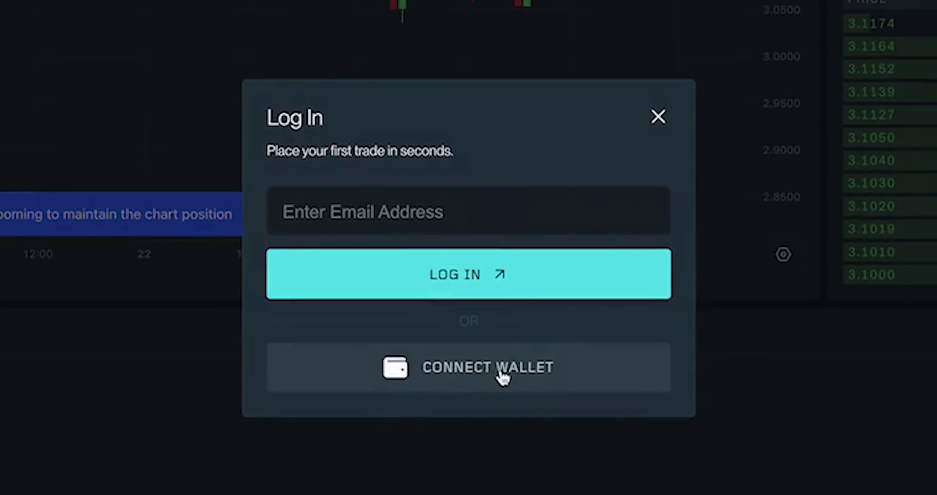
click(482, 296)
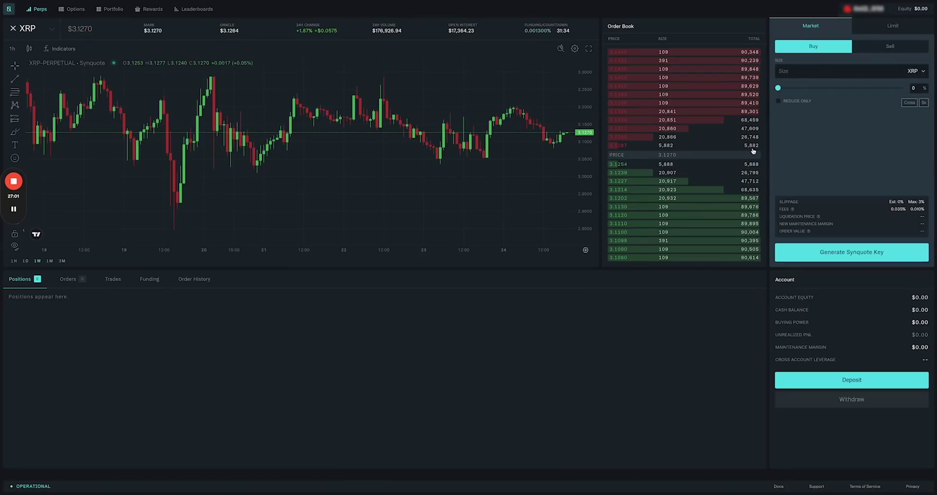
Step: Start a deposit from the connected wallet and select Ethereum as its network
click(866, 382)
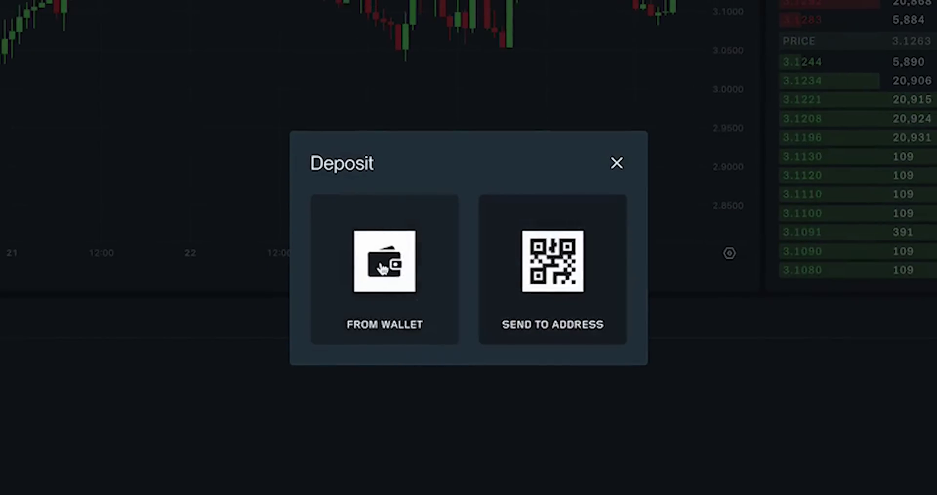
click(383, 268)
click(437, 126)
click(413, 157)
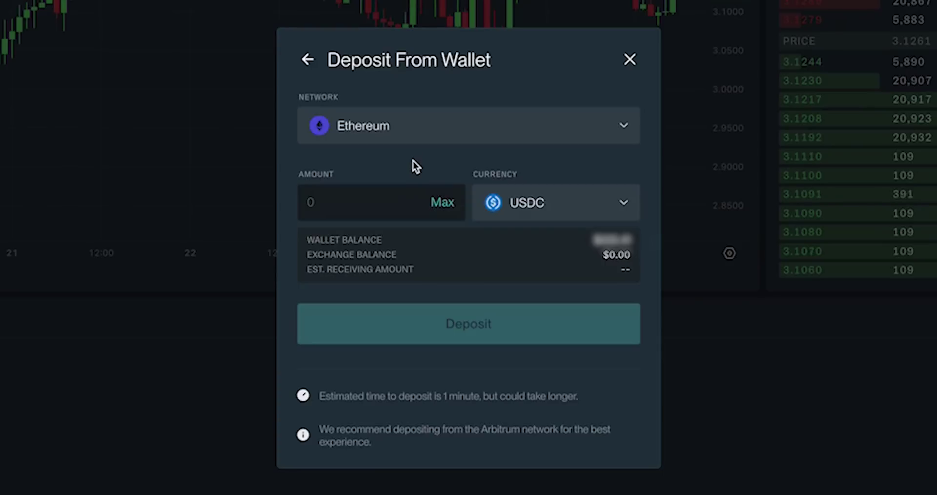
Step: Review the supported deposit networks, keep Ethereum, then deposit 250 USDC from the wallet and close the deposit dialog
click(451, 126)
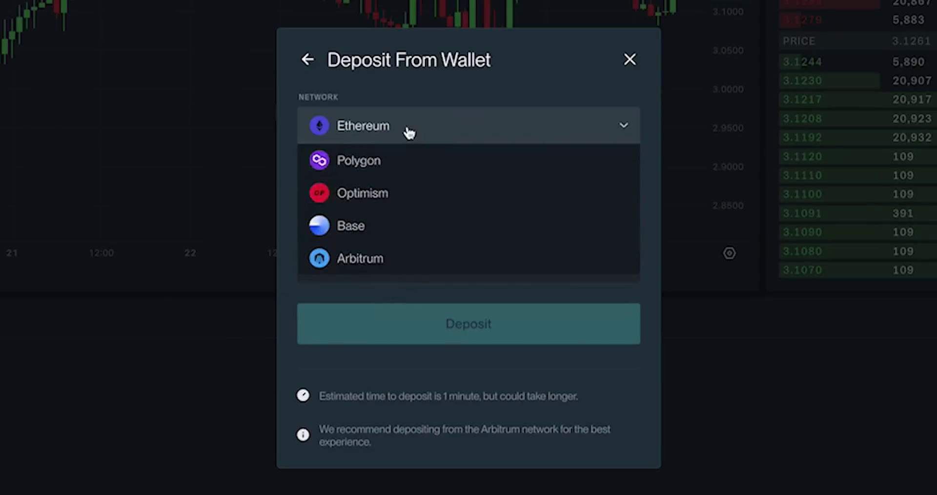
click(481, 113)
click(393, 205)
text(250)
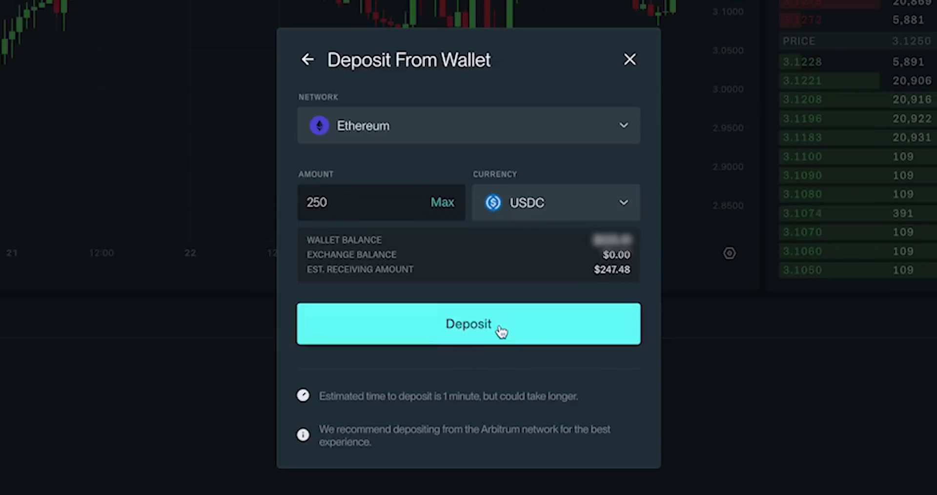
click(502, 331)
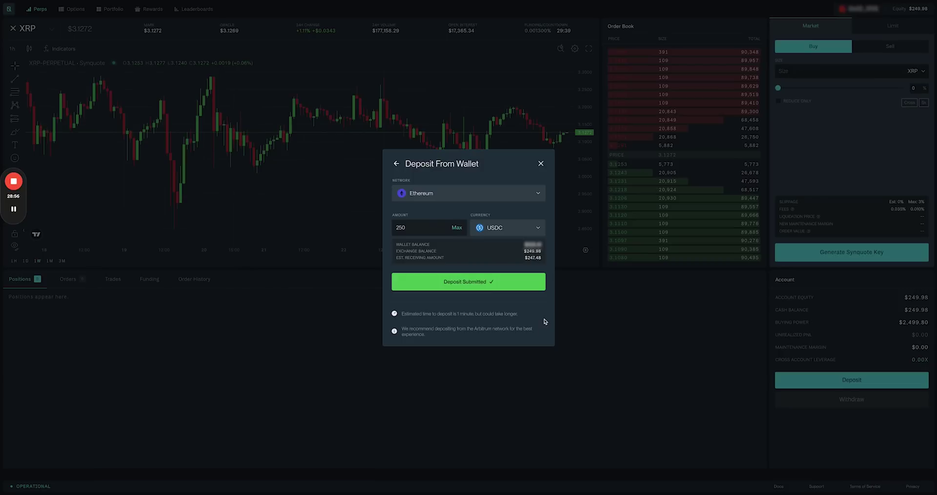
click(542, 164)
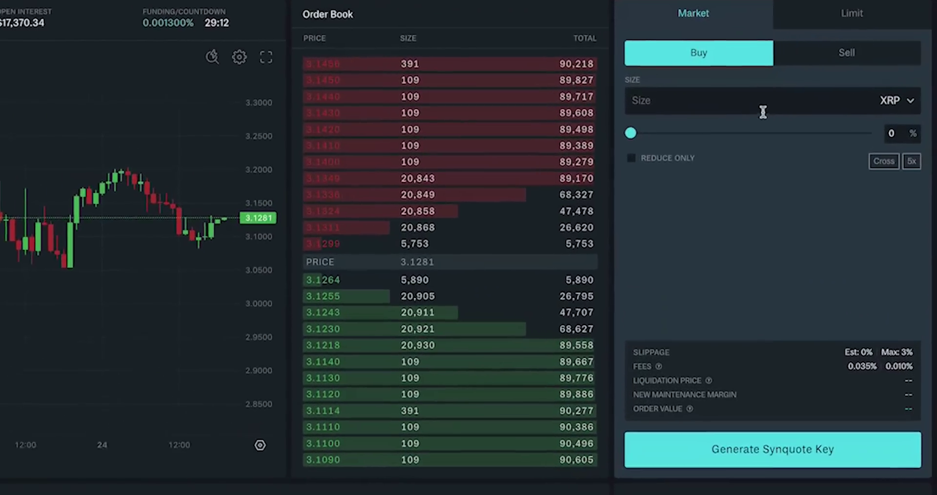
Step: Set the market buy size to 15 XRP, generate the Synquote key and place the market order
click(833, 76)
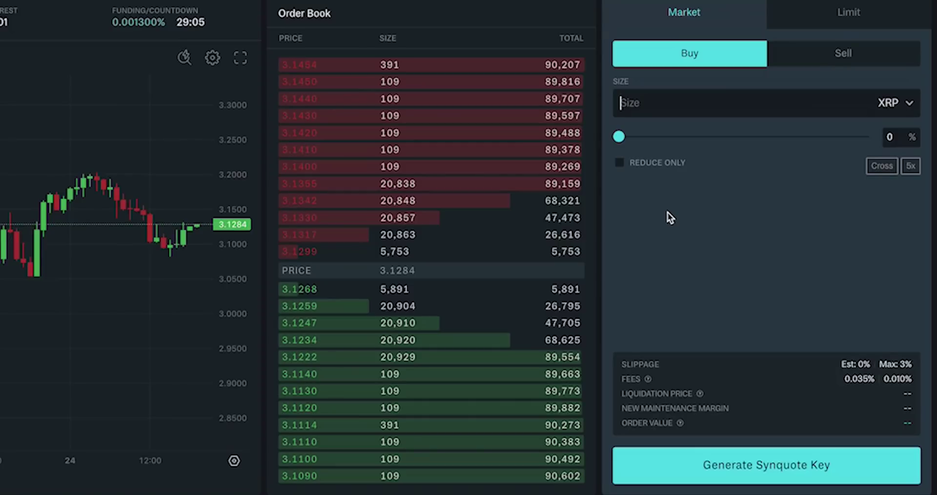
text(15)
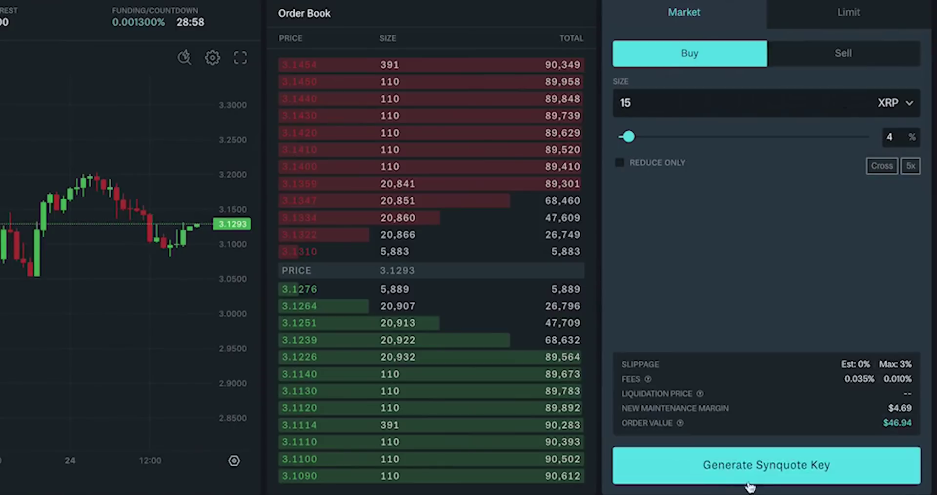
click(779, 472)
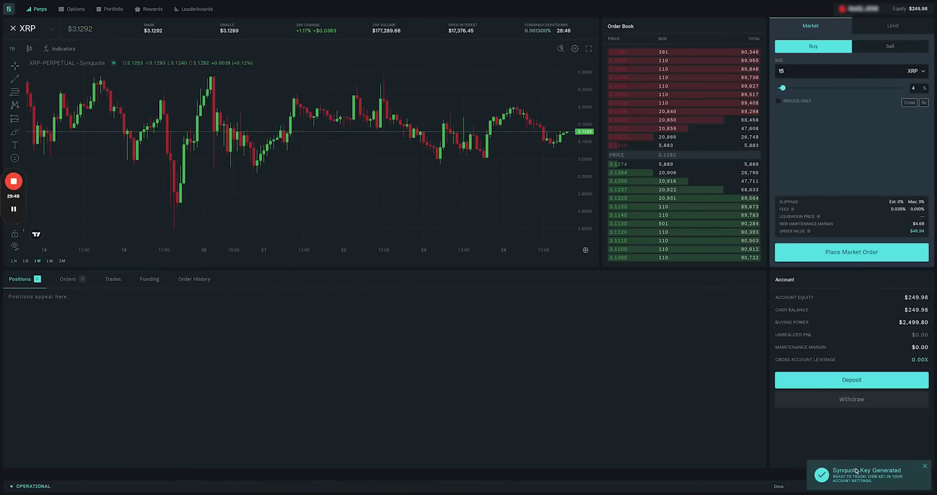
click(853, 253)
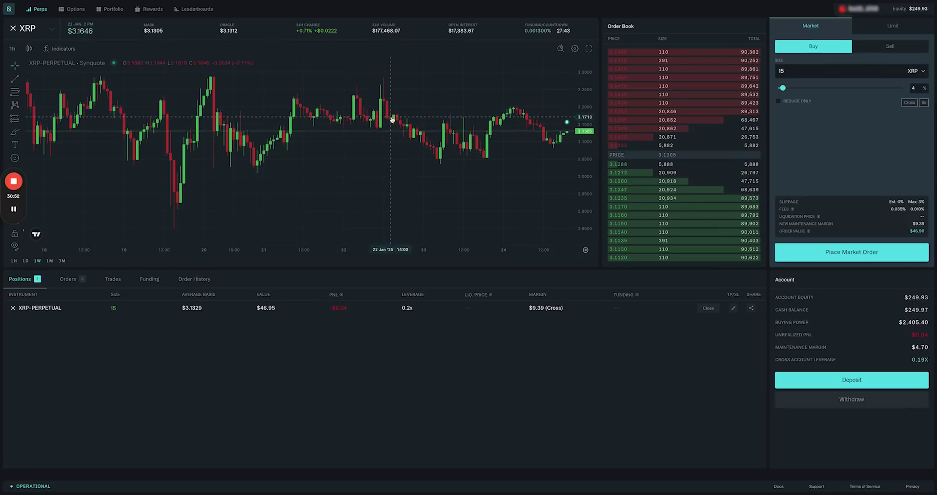
Step: Switch the order form to a limit sell and draw a support rectangle on the chart from about 3.0849 down to 3.0512
click(894, 29)
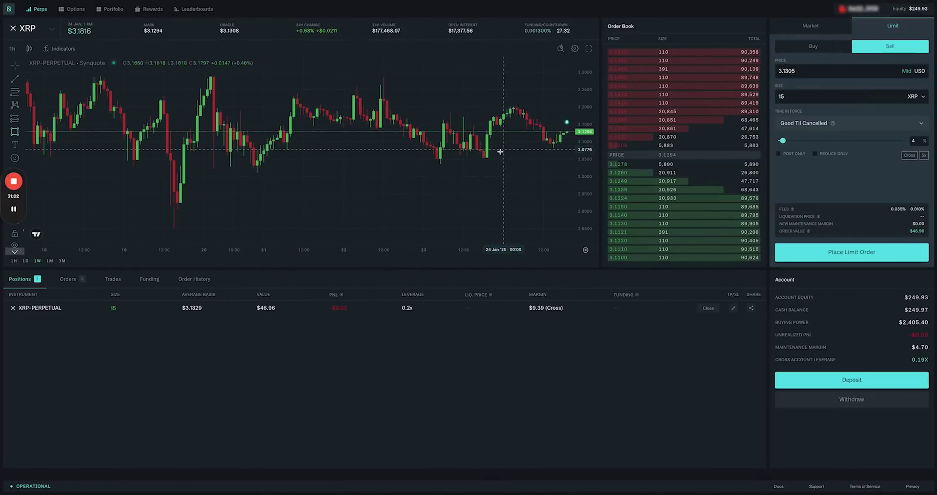
click(485, 146)
click(568, 159)
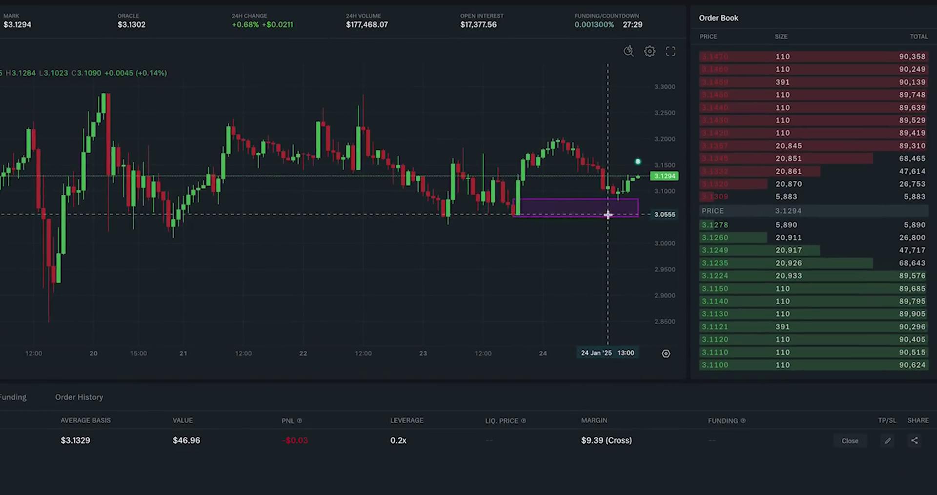
Step: Recolour the support rectangle's border and fill green and mark the recent high with a horizontal ray at 3.2049
click(598, 201)
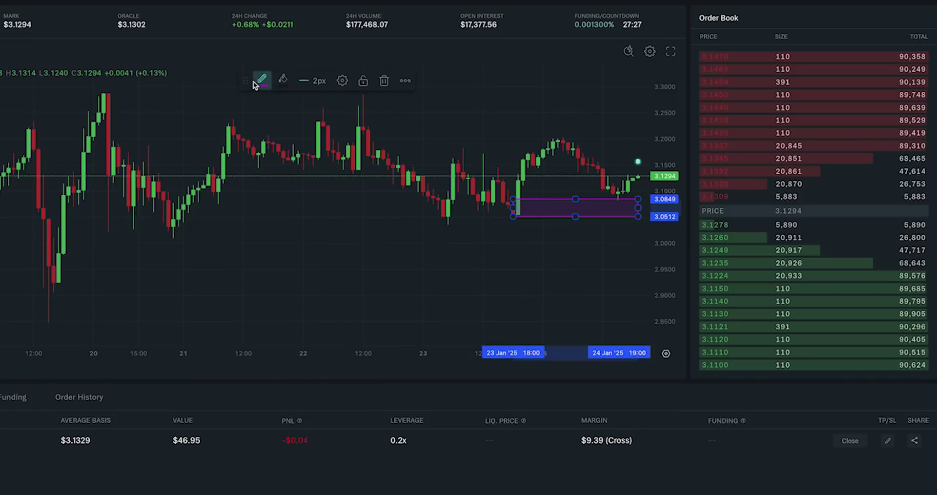
click(261, 79)
click(294, 118)
click(283, 80)
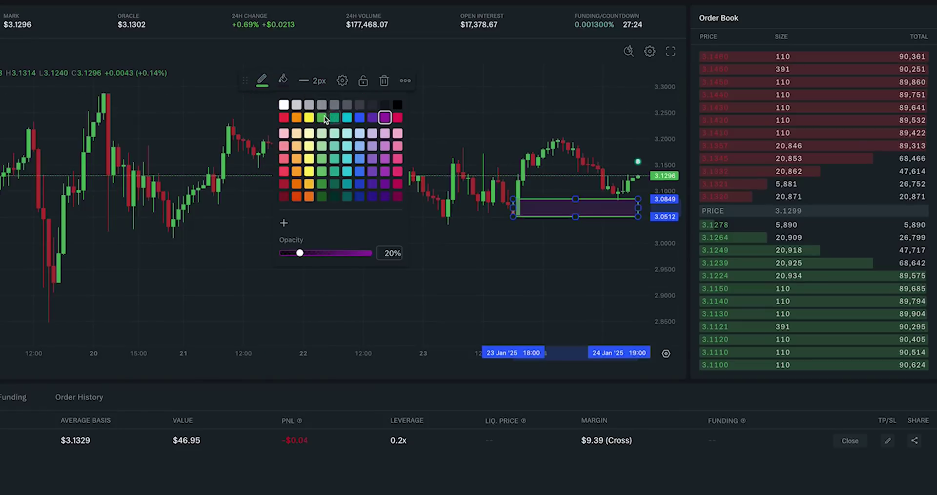
click(321, 117)
click(540, 125)
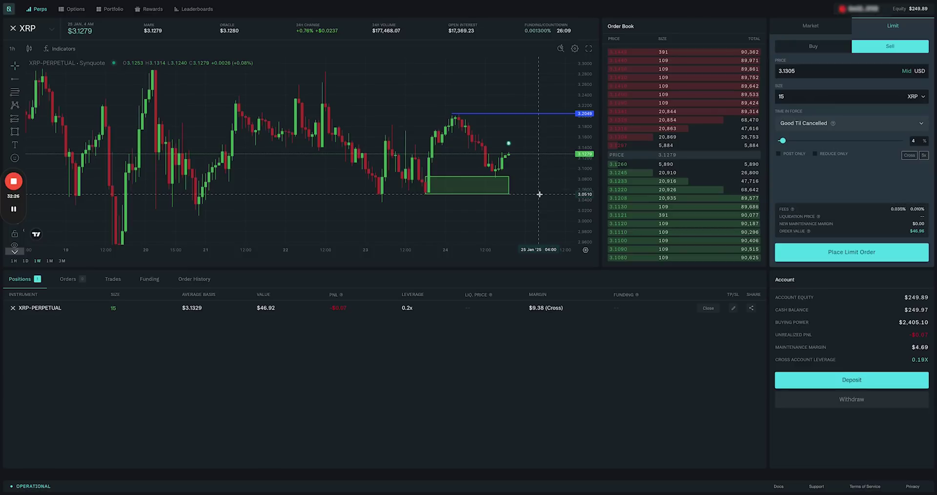
Step: Set take profit at $3.2049 and stop loss at $3.05 for the full 15 XRP position and place both orders
click(733, 308)
click(516, 246)
text(3.2049)
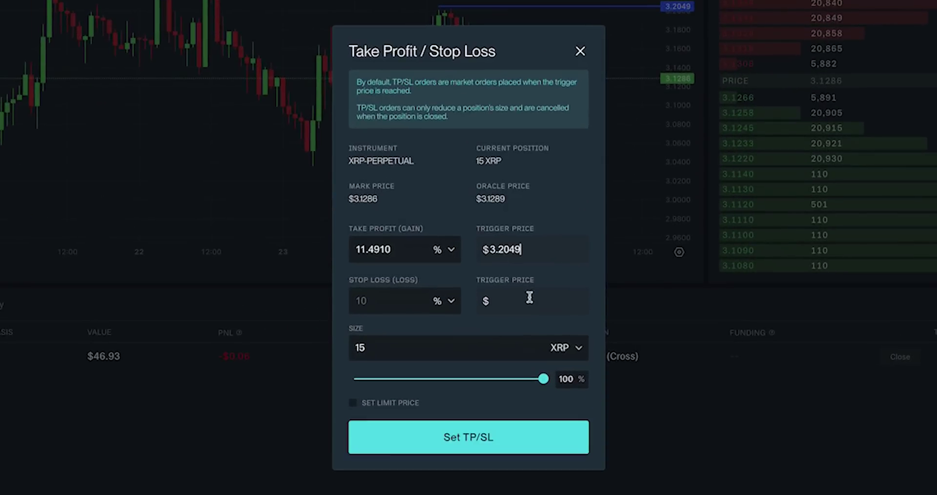
click(529, 297)
text(3.05)
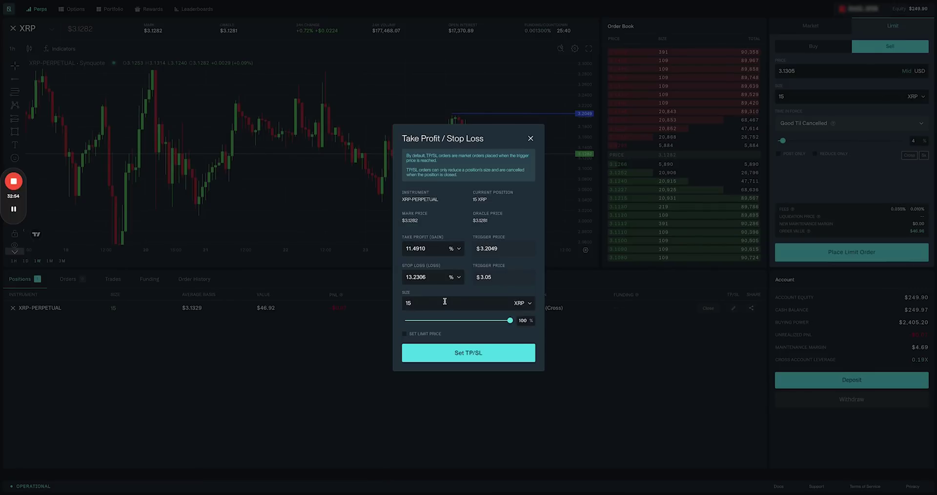
click(417, 303)
key(BackSpace)
text(5)
click(473, 361)
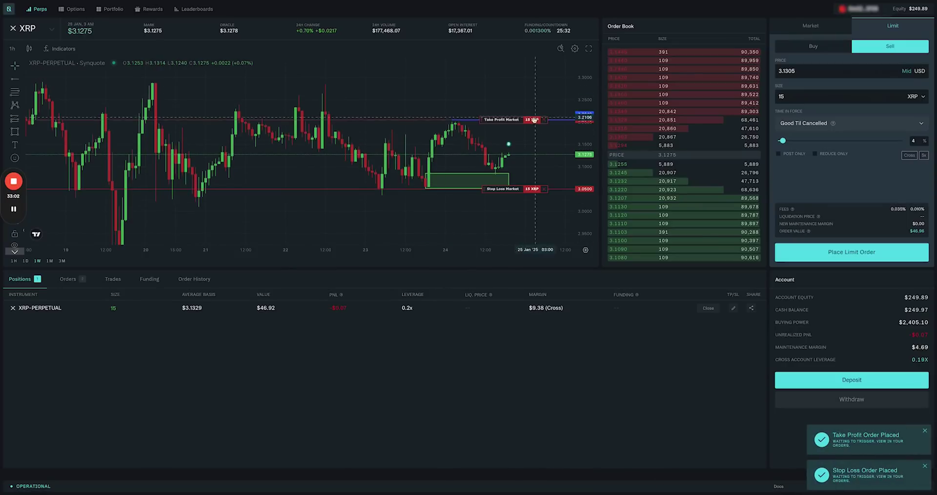
Step: Raise the take-profit line on the chart to $3.2524 and confirm the new trigger price
scroll(489, 117, right, 3)
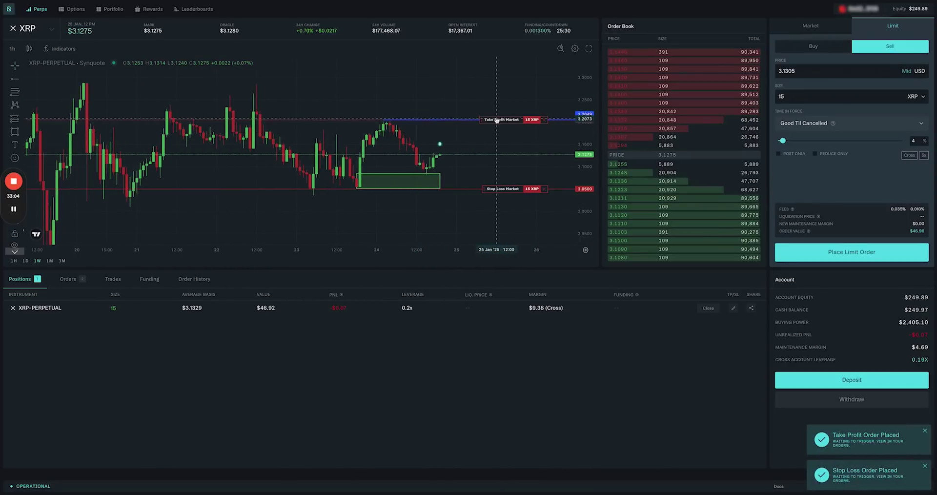
drag(489, 120, 490, 98)
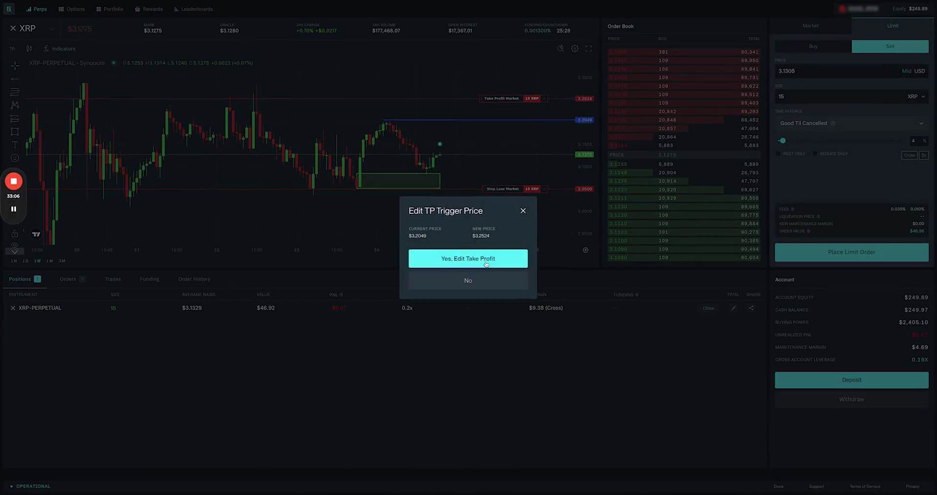
click(468, 258)
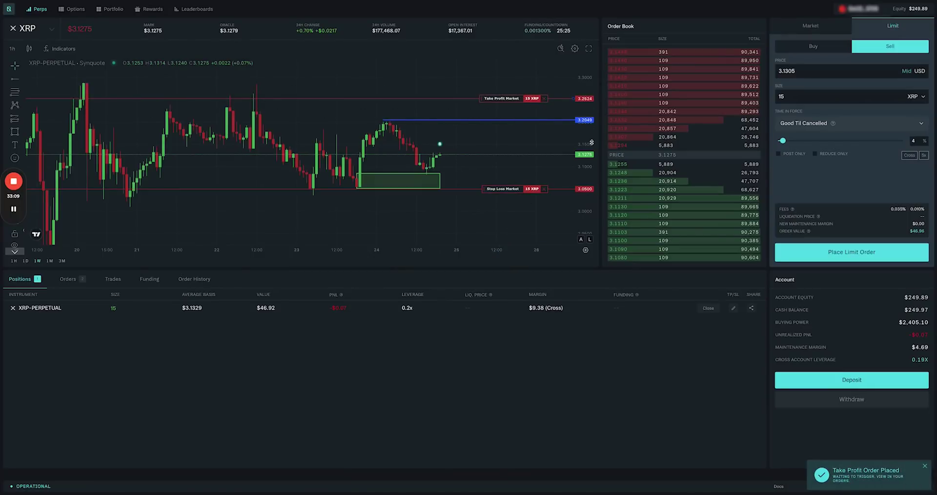
Step: Lower the take-profit line on the chart to $3.2045 and confirm the new trigger price
drag(502, 94, 490, 114)
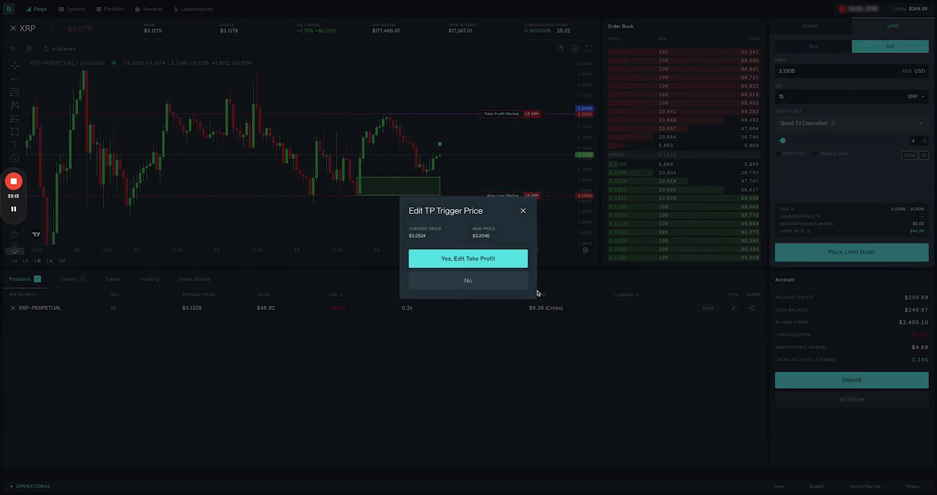
click(501, 259)
Step: Close the entire 15 XRP long perpetual position with a market order
scroll(477, 168, up, 2)
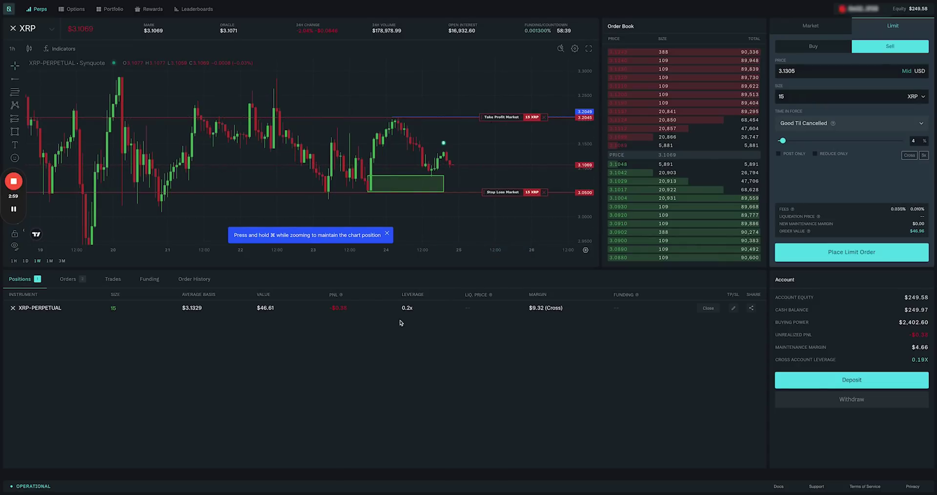
click(709, 308)
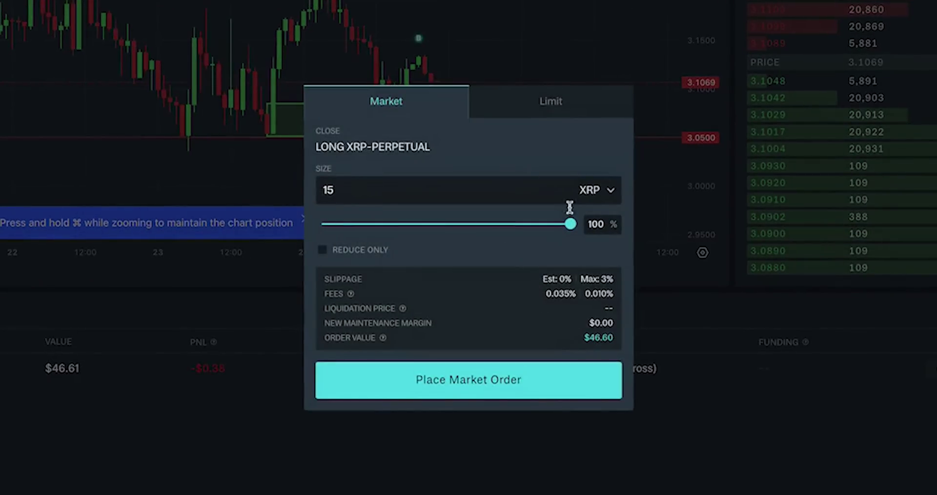
click(489, 389)
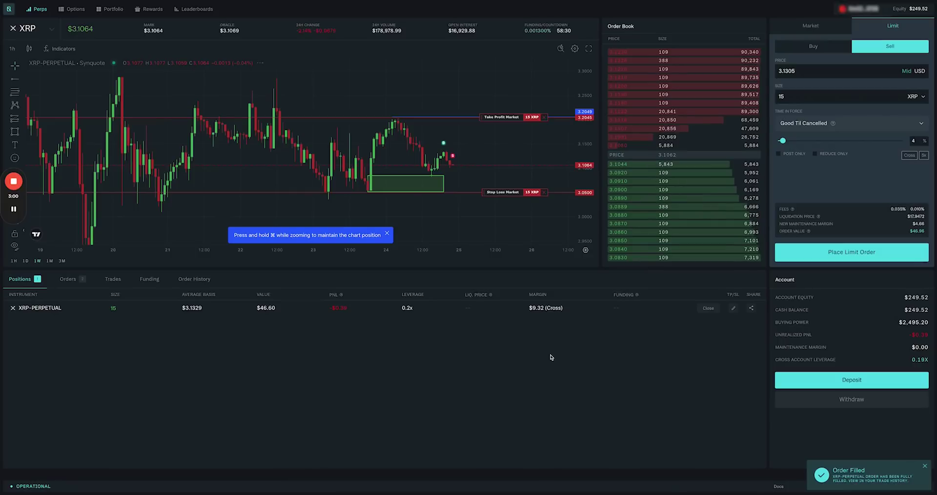